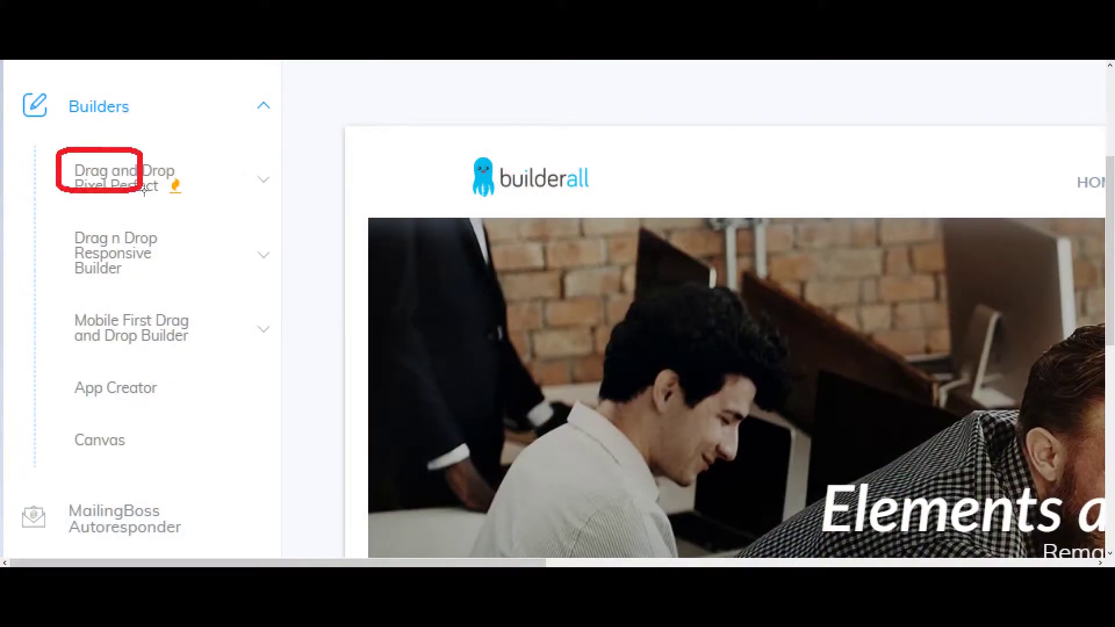
Step: Open Design Studio and browse its mockup gallery to the hand-held iPhone 7 mockup
left_click_drag(144, 192, 223, 210)
left_click_drag(60, 225, 225, 287)
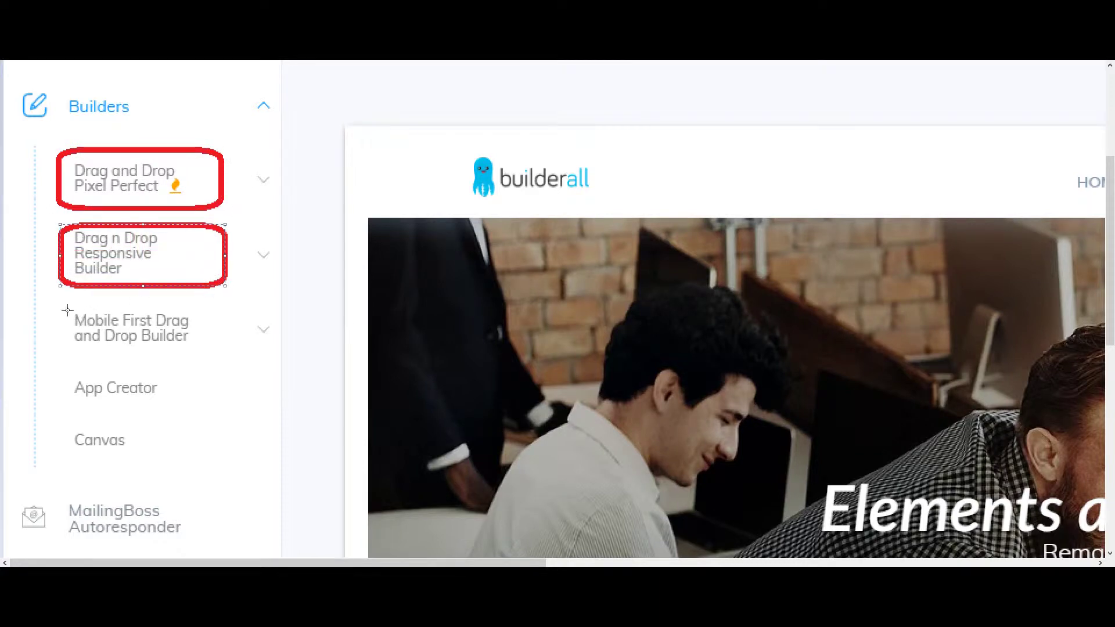
left_click_drag(78, 313, 233, 360)
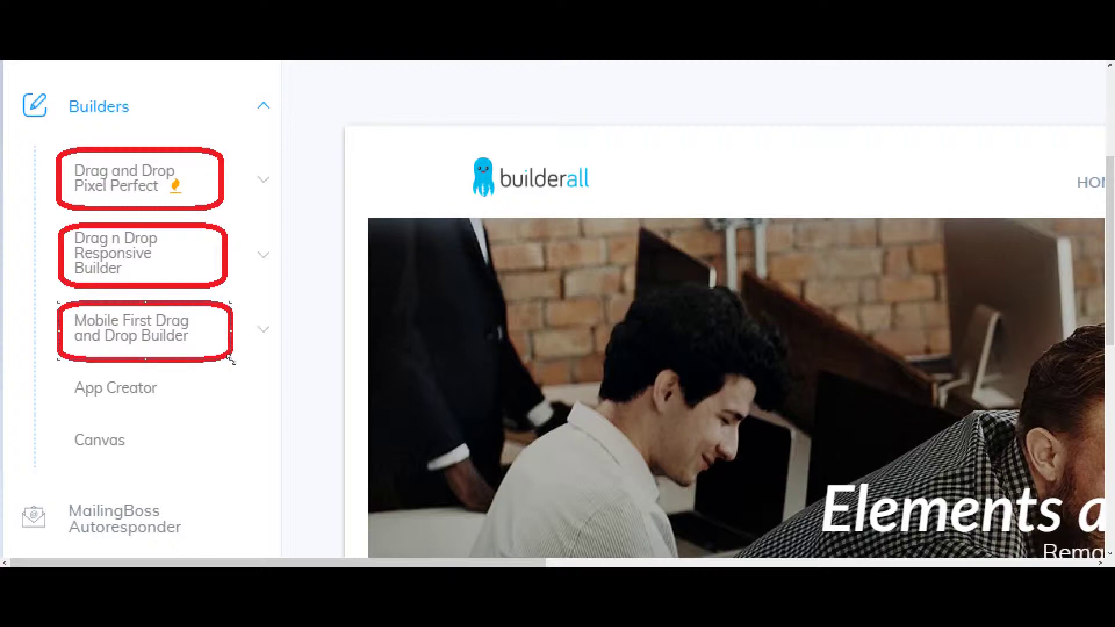
mouse_move(51, 486)
left_mouse_down()
mouse_move(114, 537)
mouse_move(204, 545)
left_mouse_up()
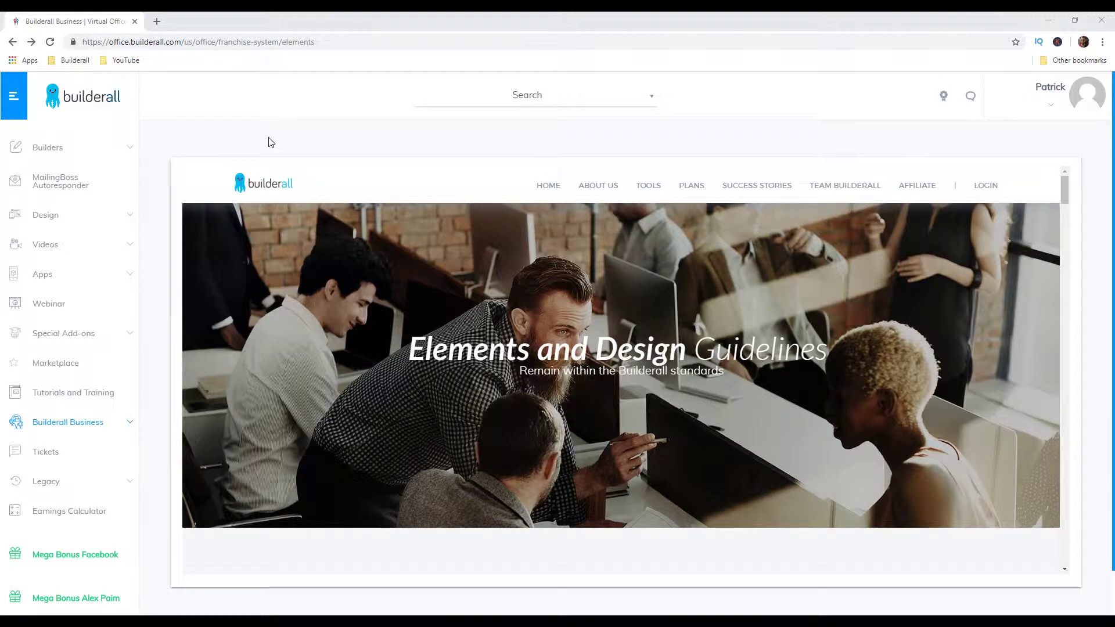
left_click(80, 221)
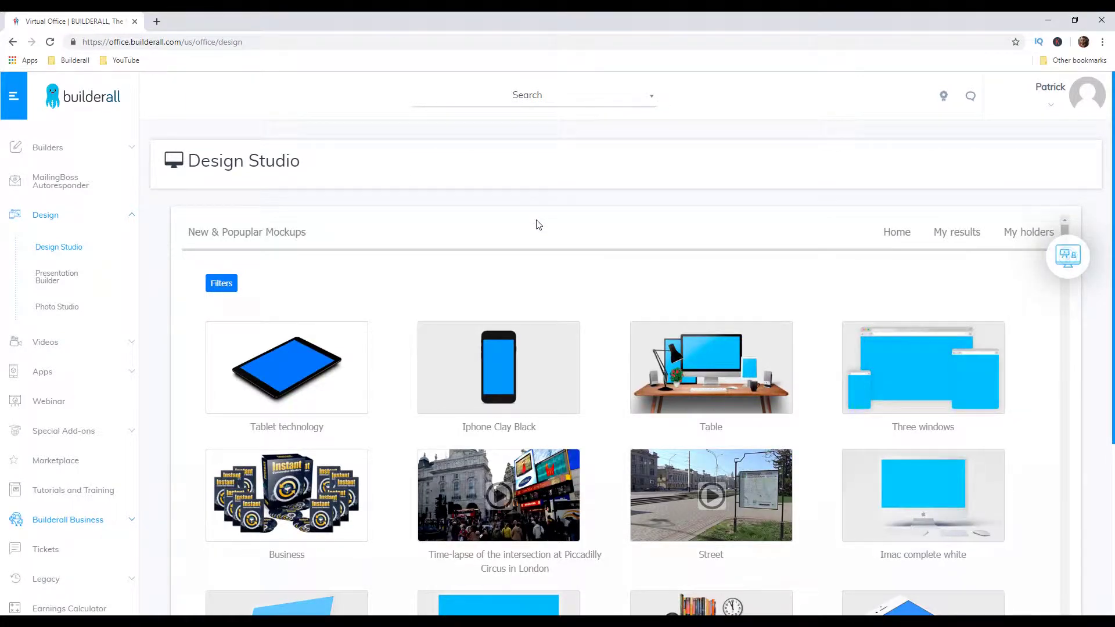
scroll(539, 225, "down", 4)
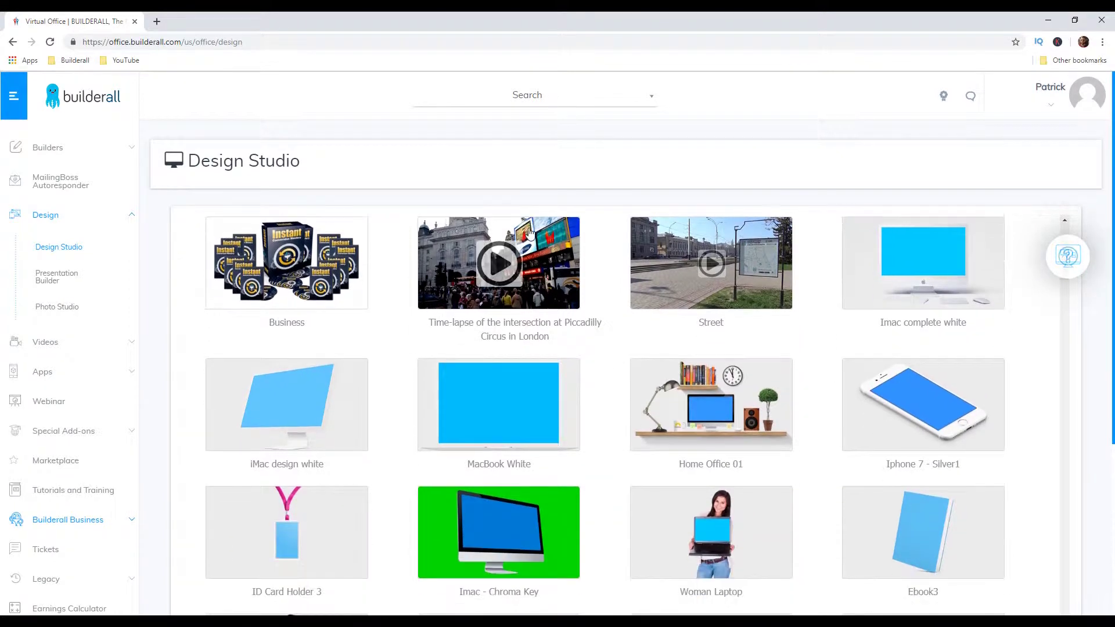
scroll(535, 245, "down", 1)
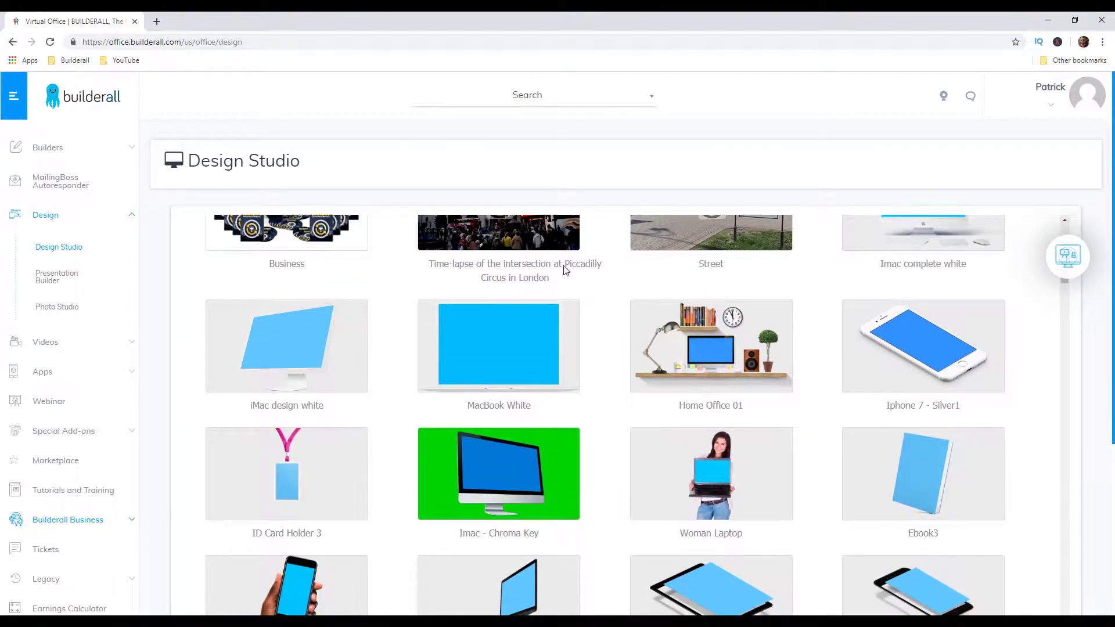
scroll(564, 270, "down", 3)
scroll(564, 271, "down", 7)
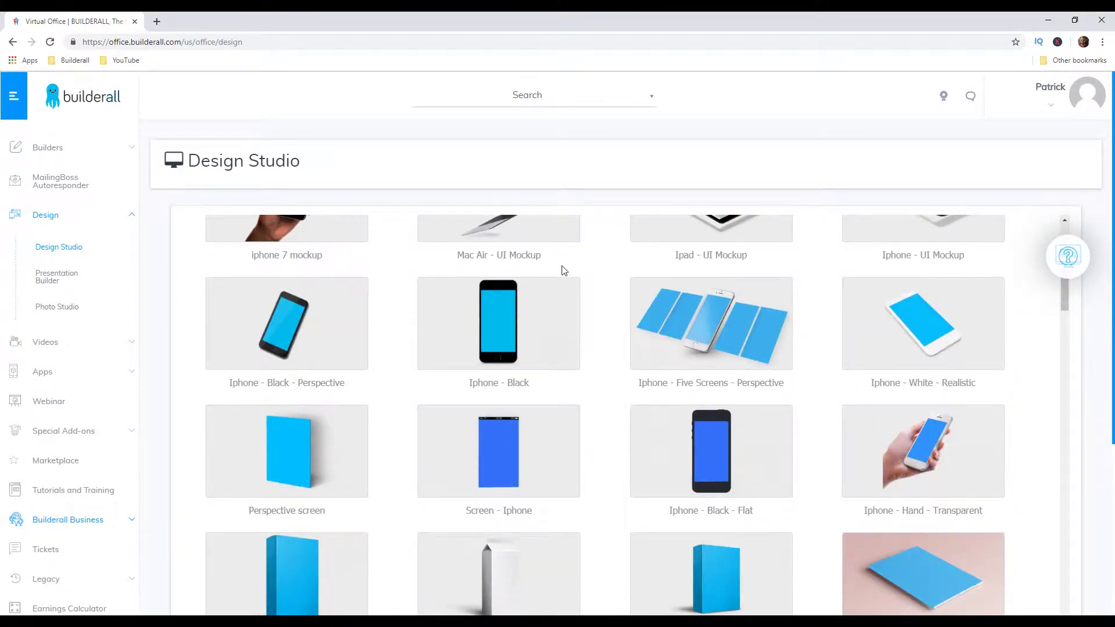
scroll(563, 271, "down", 6)
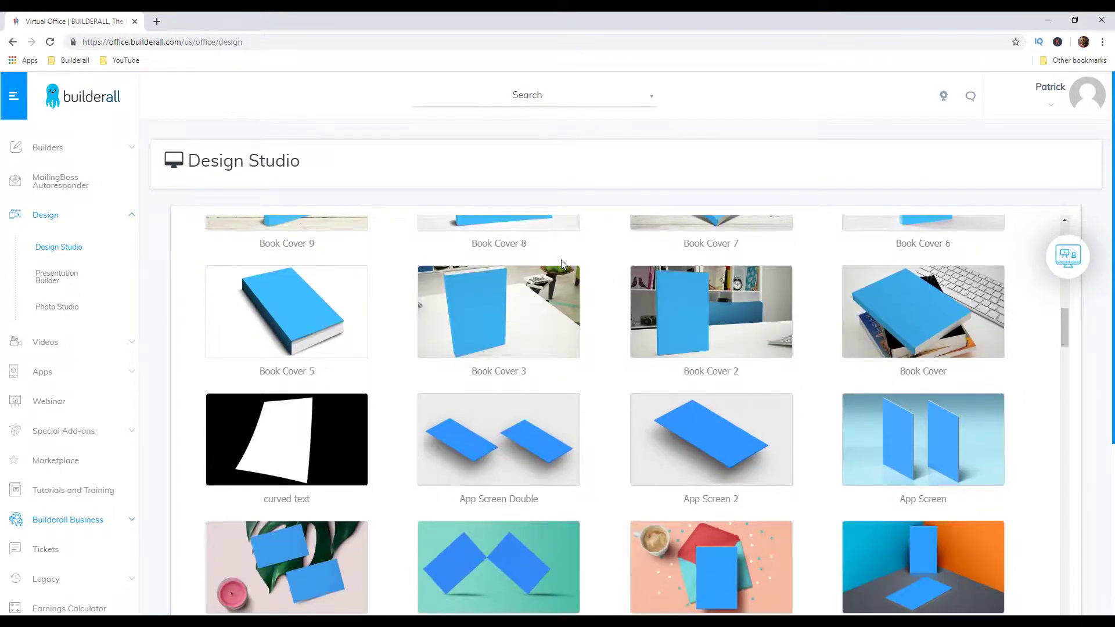
scroll(780, 382, "up", 13)
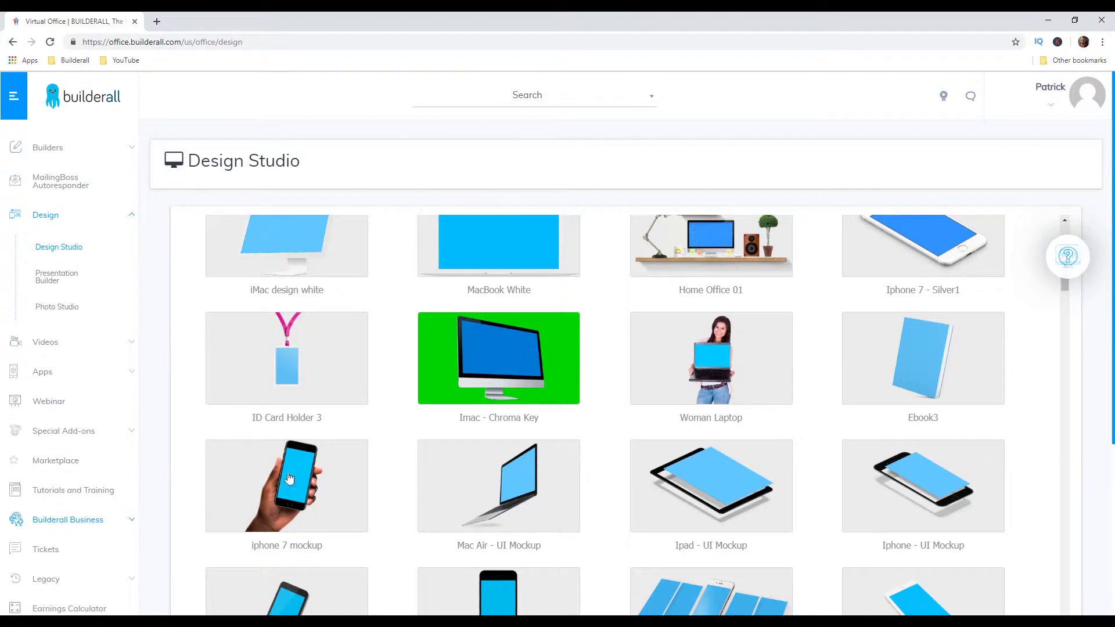
Step: Open the hand-held iPhone 7 mockup and upload the 3D Red Tea Detox book image
left_click(259, 489)
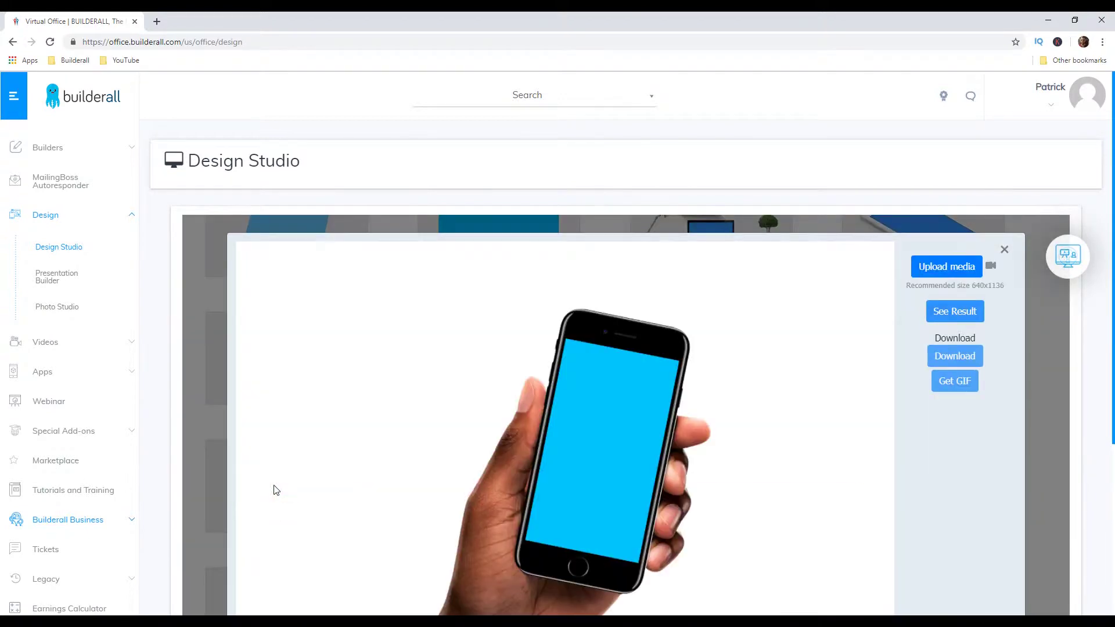
scroll(749, 462, "down", 2)
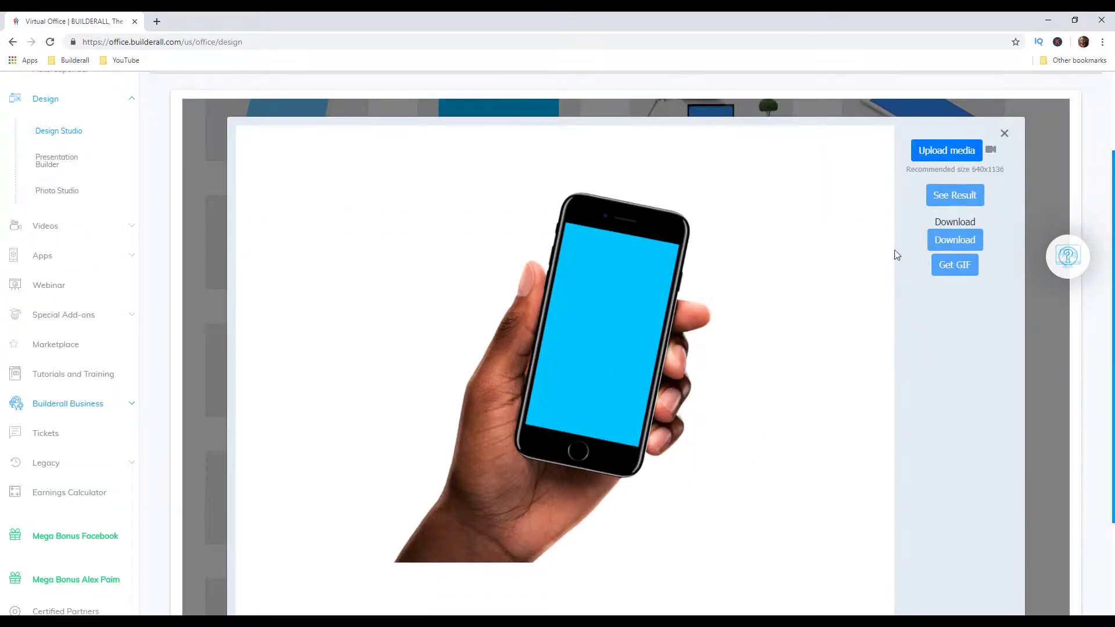
left_click(945, 158)
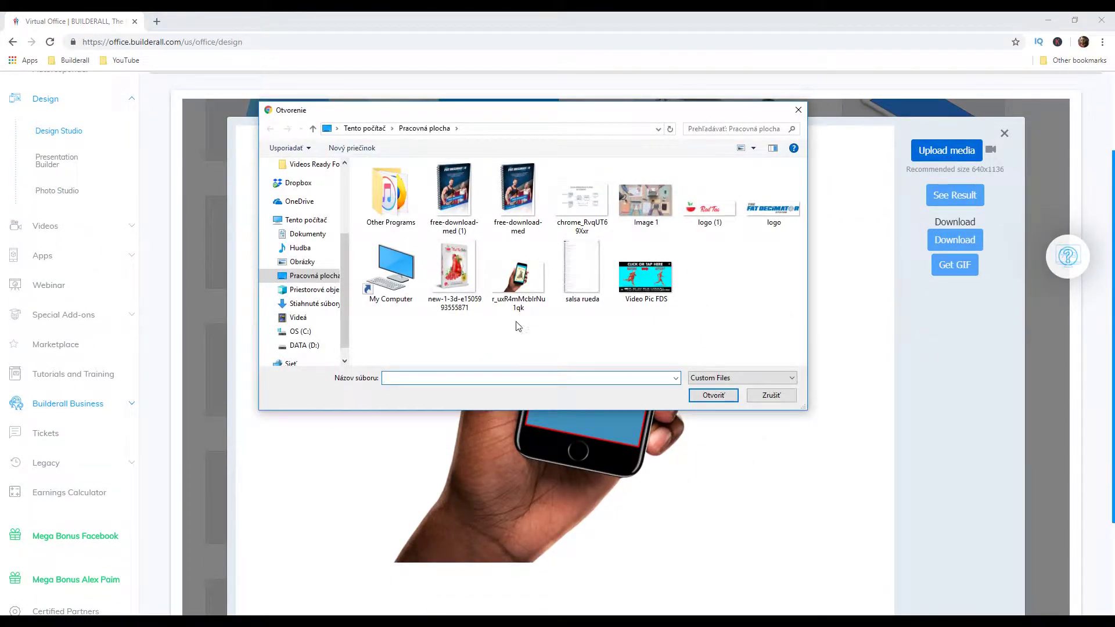
left_click(454, 272)
left_click(704, 396)
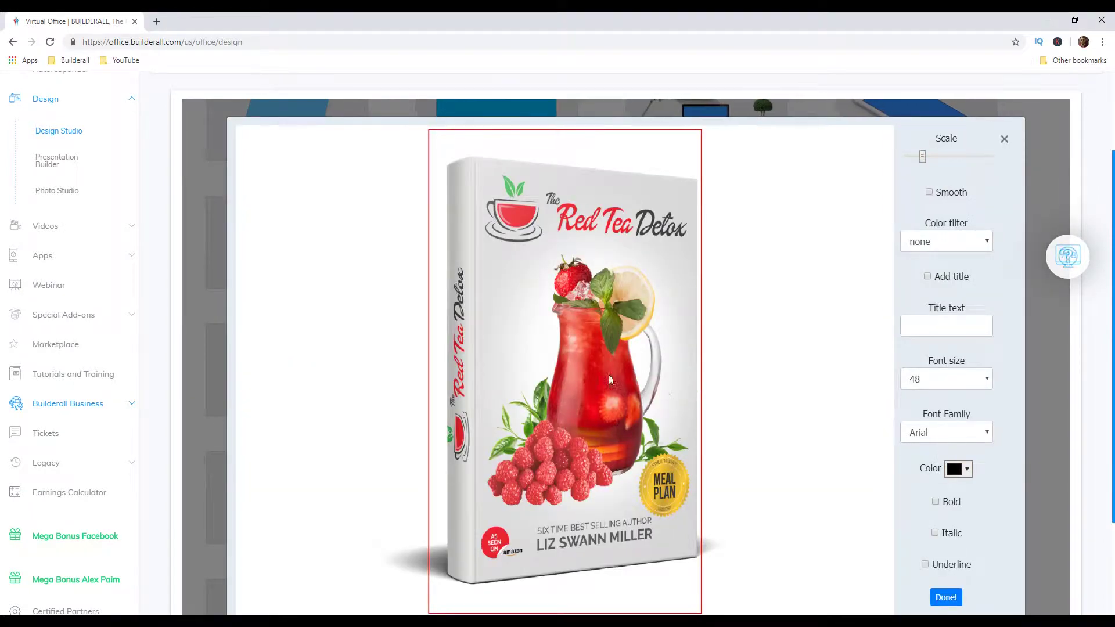
Step: Enlarge and reposition the book image, apply the Sepia colour filter, and finish
mouse_move(926, 159)
left_mouse_down()
mouse_move(939, 158)
mouse_move(924, 158)
left_mouse_up()
left_click_drag(529, 325, 543, 335)
left_click(959, 243)
left_click(956, 269)
left_click(931, 247)
left_click(929, 280)
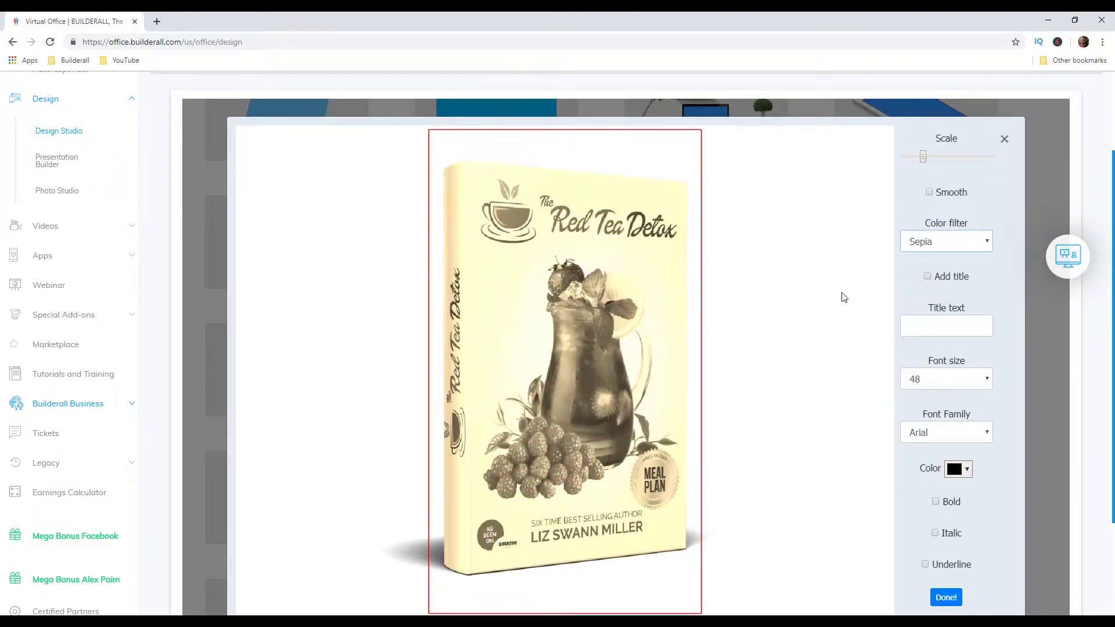
scroll(811, 328, "down", 1)
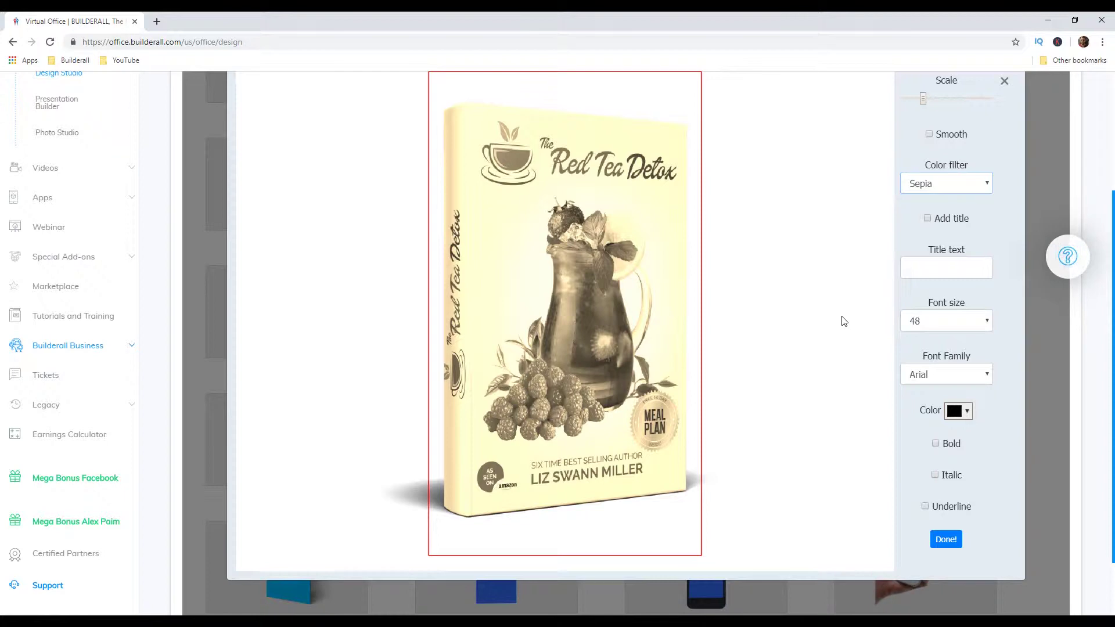
left_click(937, 538)
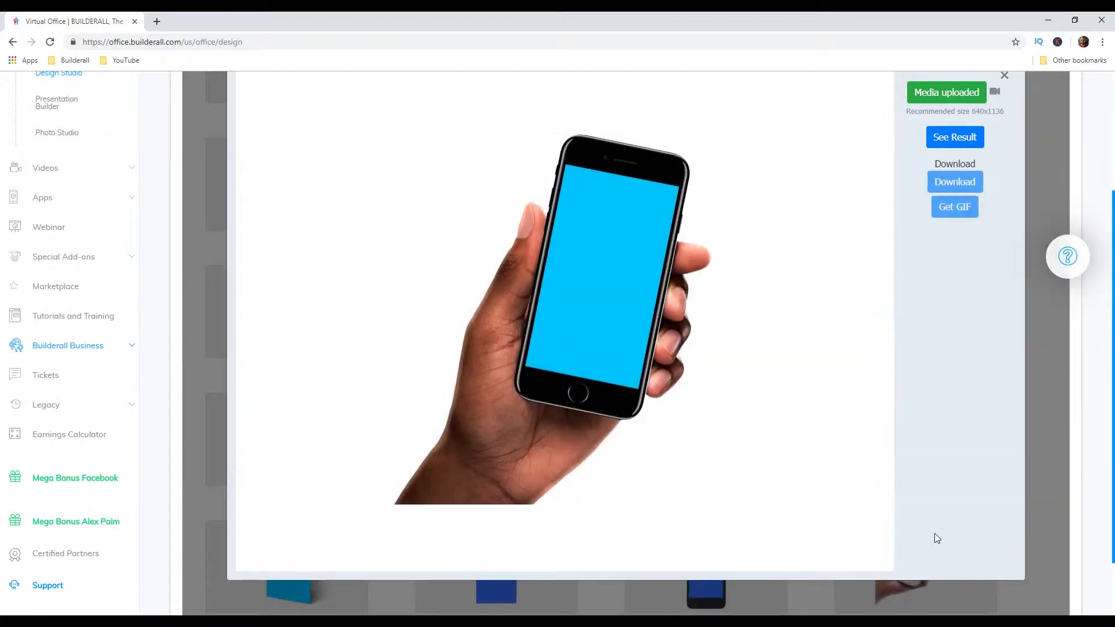
Step: Generate the finished phone mockup and download it as a 2040x1130 PNG
scroll(867, 495, "up", 1)
left_click(974, 204)
left_click(959, 200)
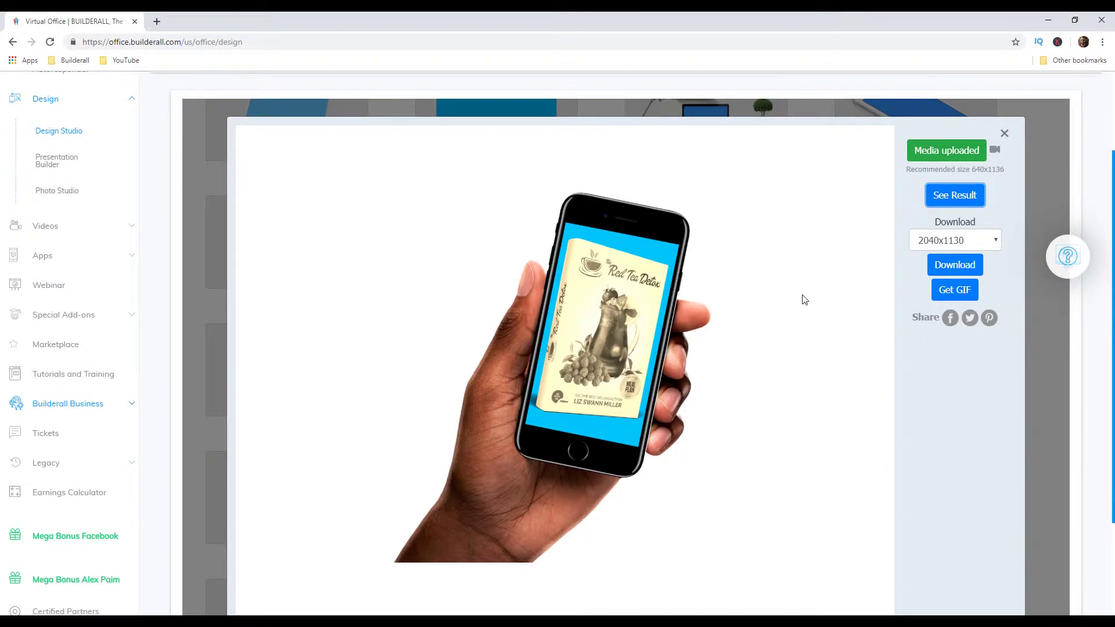
left_click(959, 271)
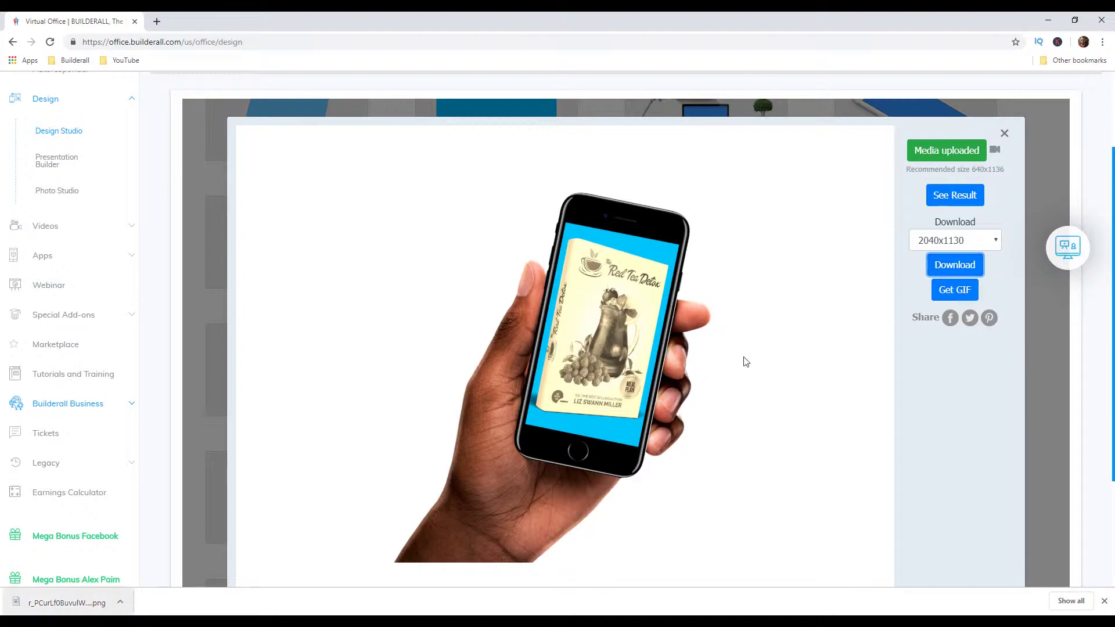
scroll(59, 258, "up", 5)
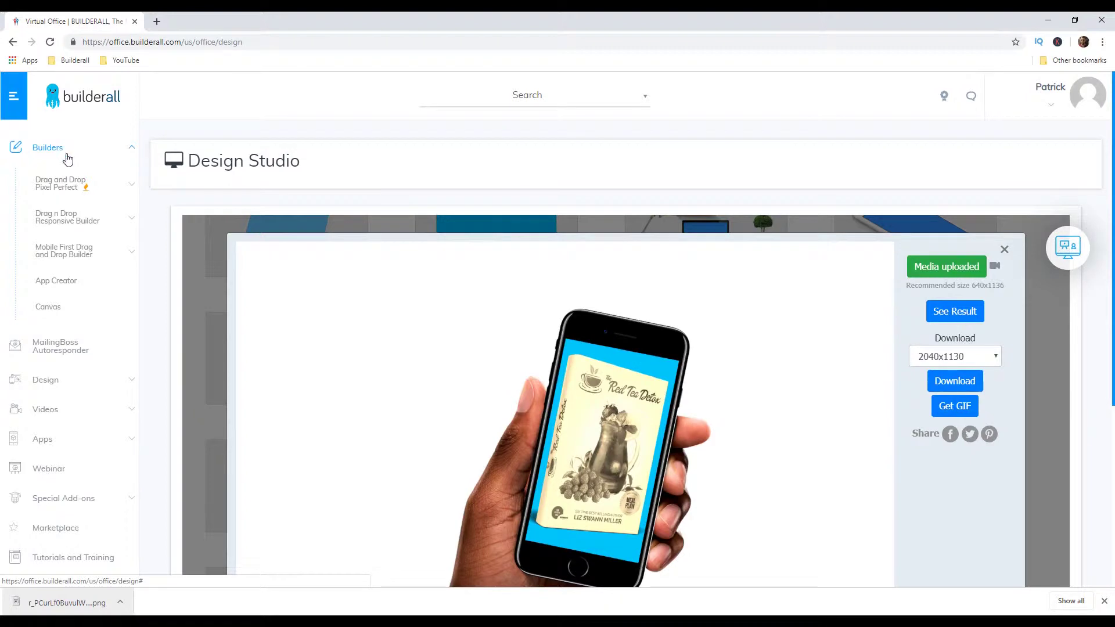
Step: Go to My sites under Drag and Drop Pixel Perfect and edit the testfunnel site
left_click(64, 186)
left_click(61, 222)
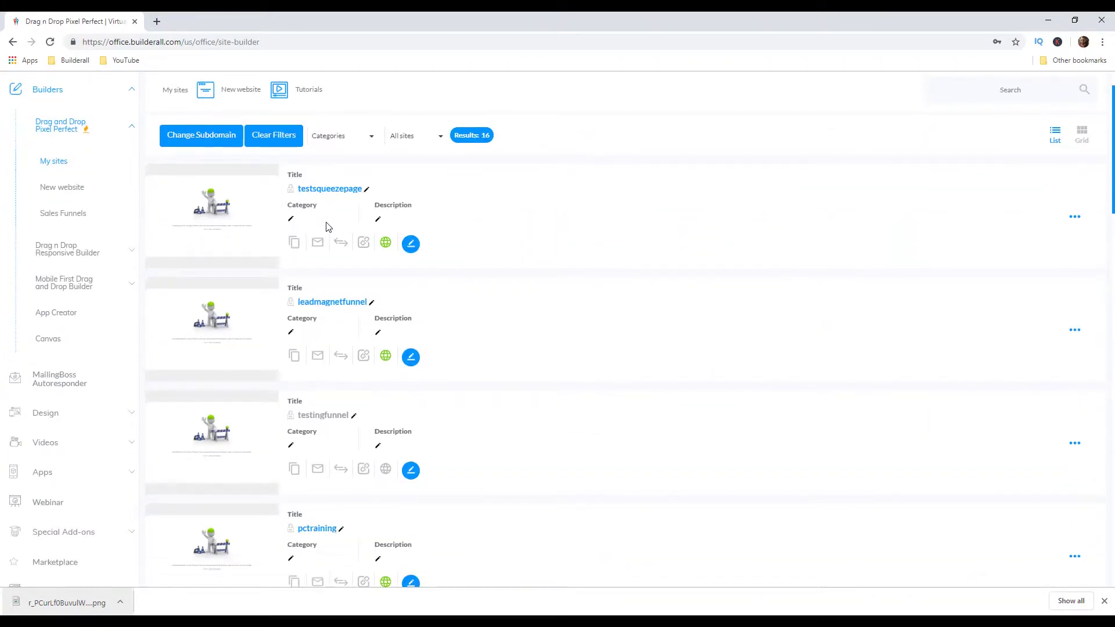
scroll(328, 226, "down", 4)
scroll(327, 227, "down", 9)
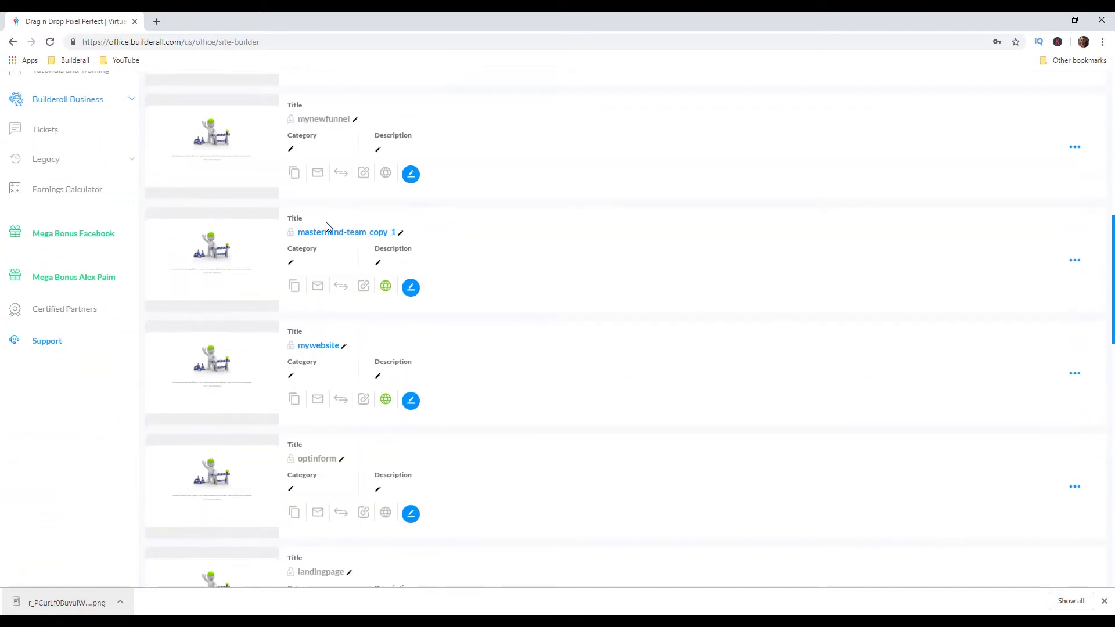
scroll(324, 219, "down", 3)
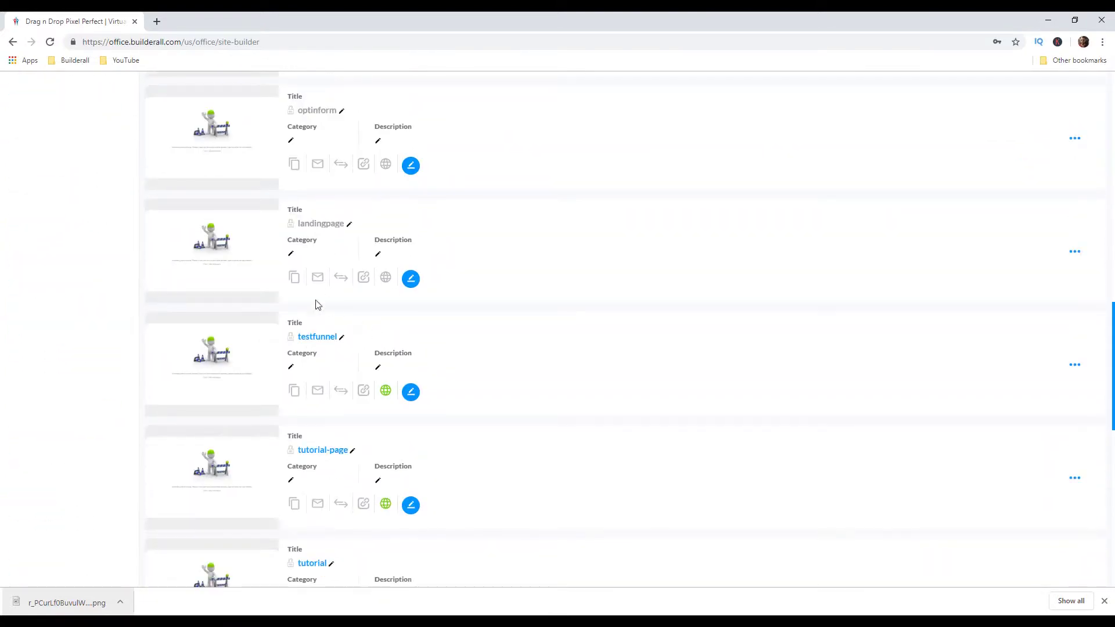
left_click(411, 392)
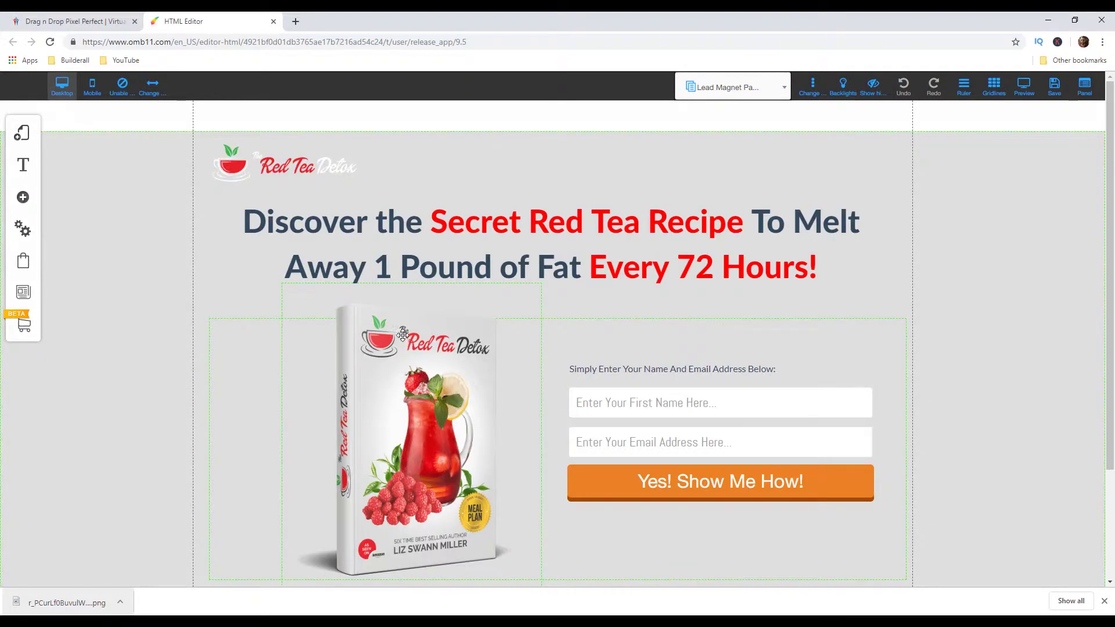
Step: Select the opt-in form section and drop a basic Image element onto the page
scroll(402, 335, "down", 1)
left_click(395, 350)
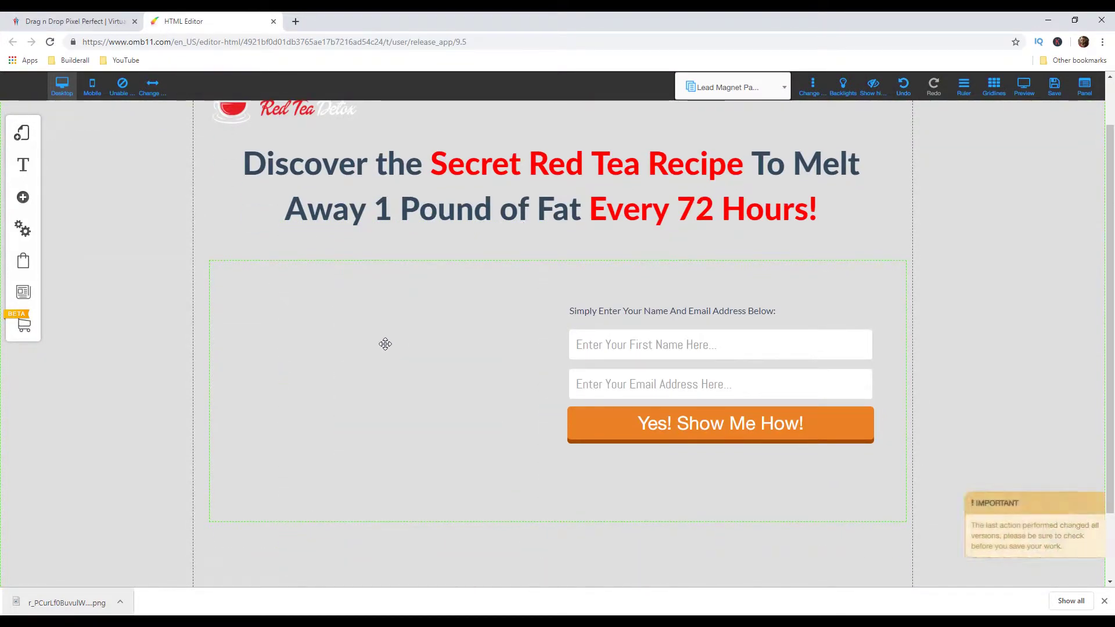
left_click(23, 198)
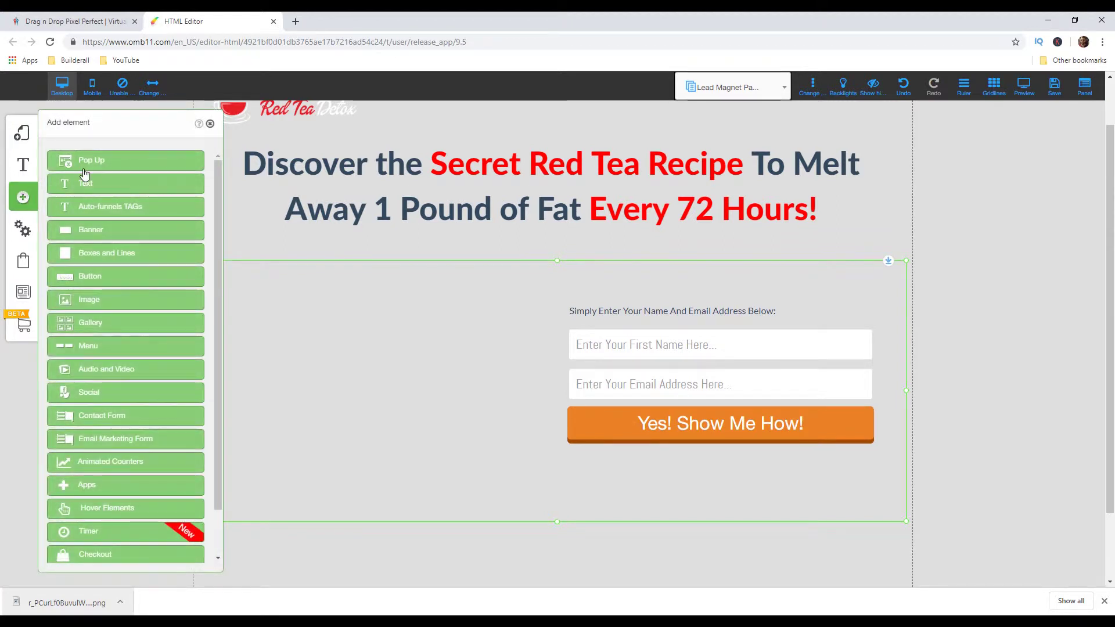
left_click(105, 306)
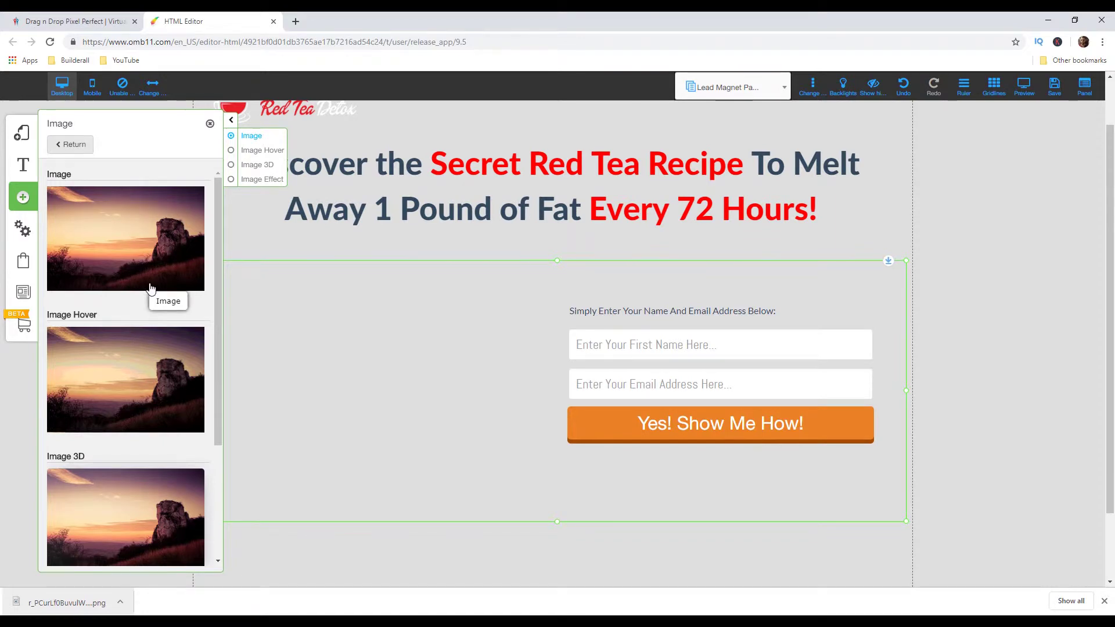
scroll(149, 314, "down", 2)
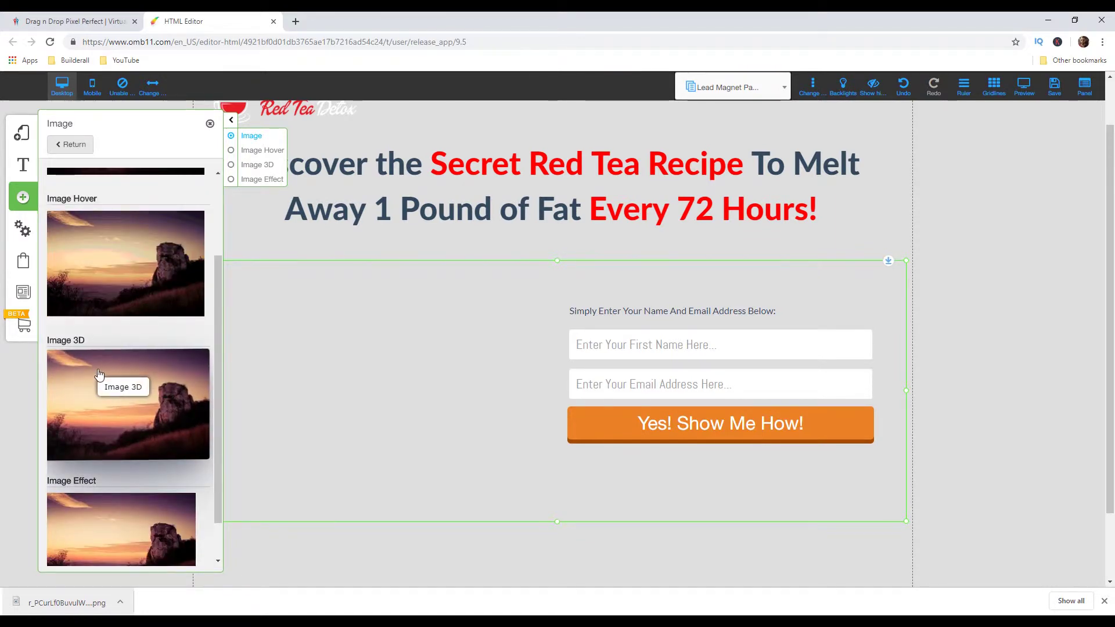
scroll(98, 406, "down", 1)
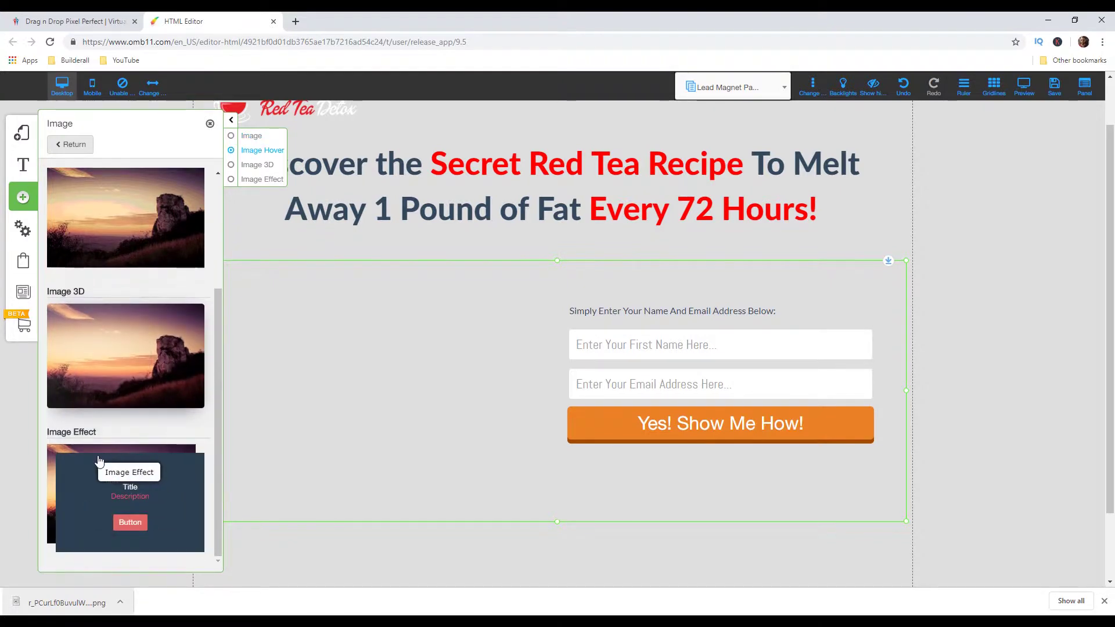
scroll(99, 460, "up", 3)
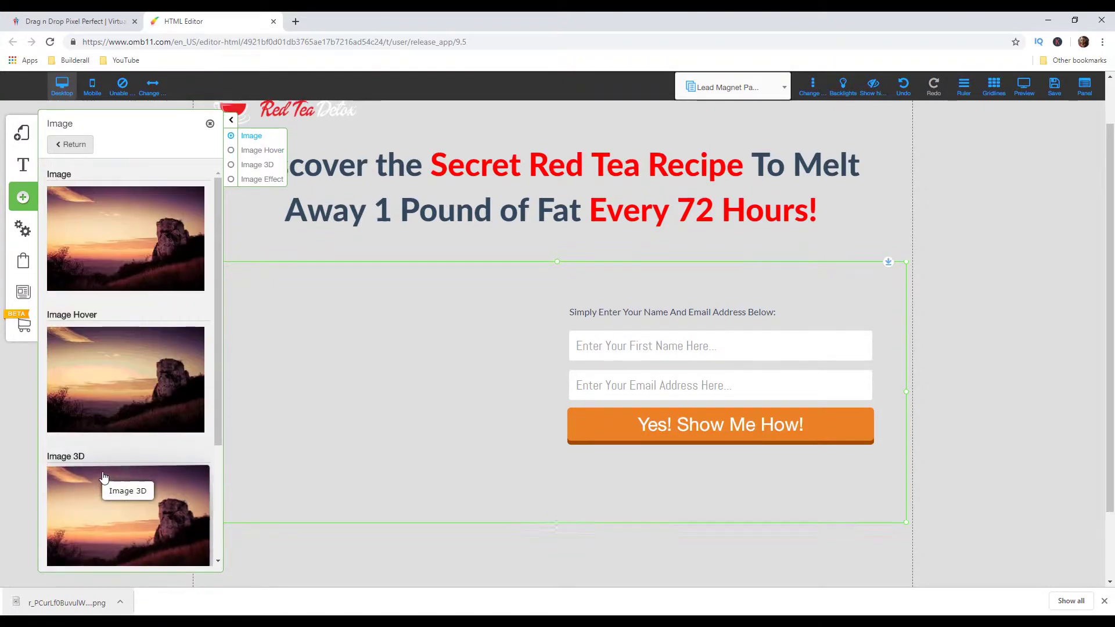
left_click_drag(129, 274, 519, 312)
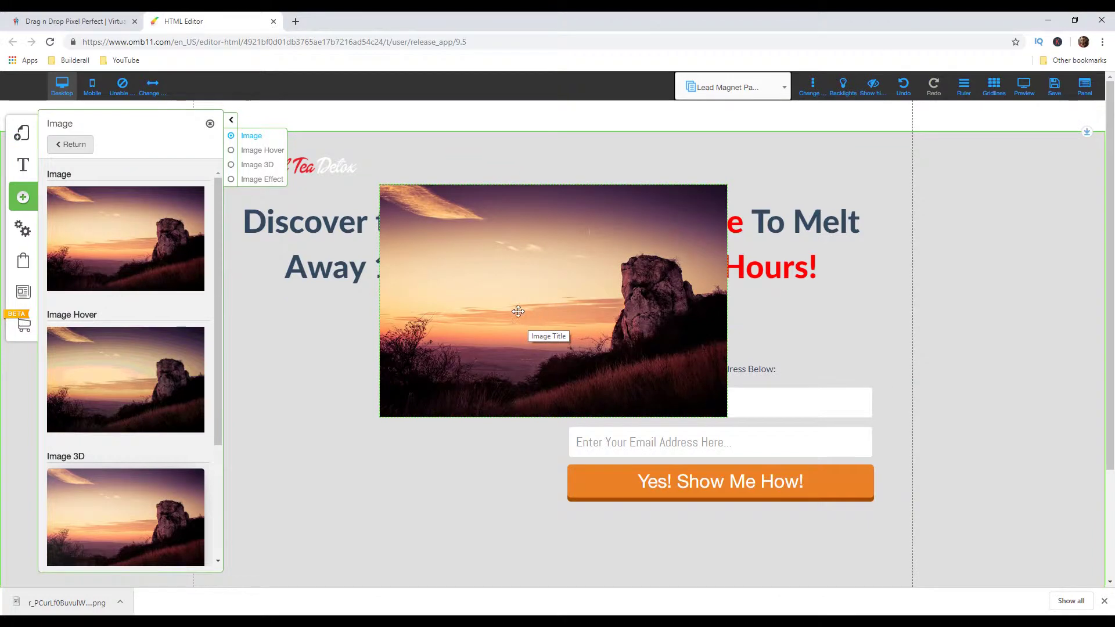
Step: Replace the placeholder with the uploaded phone mockup PNG and move it beside the opt-in form
left_click(518, 311)
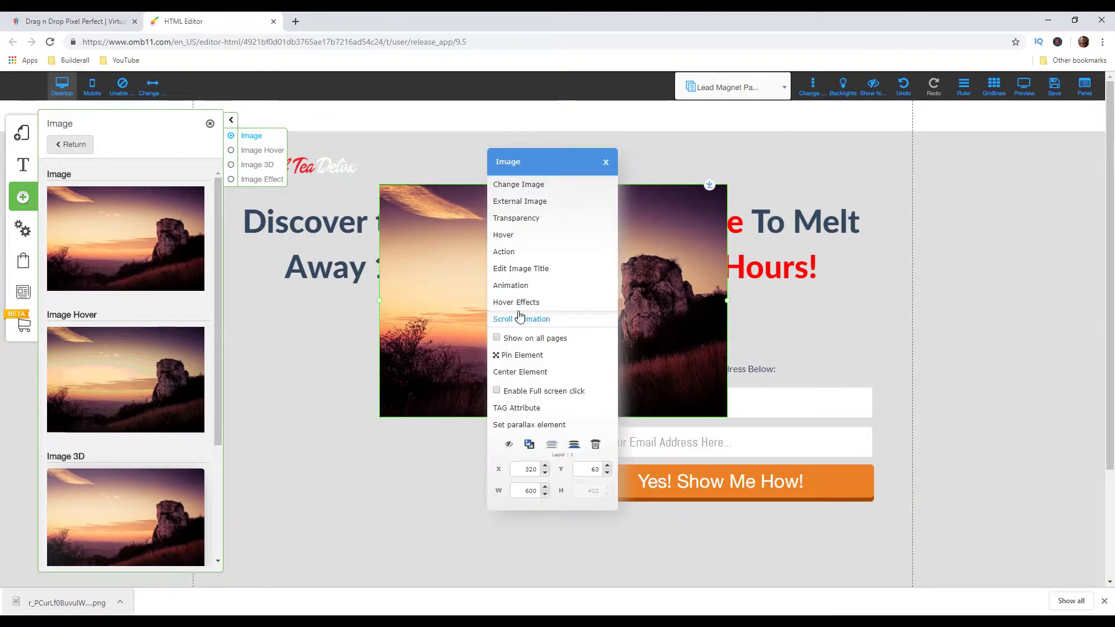
left_click(531, 184)
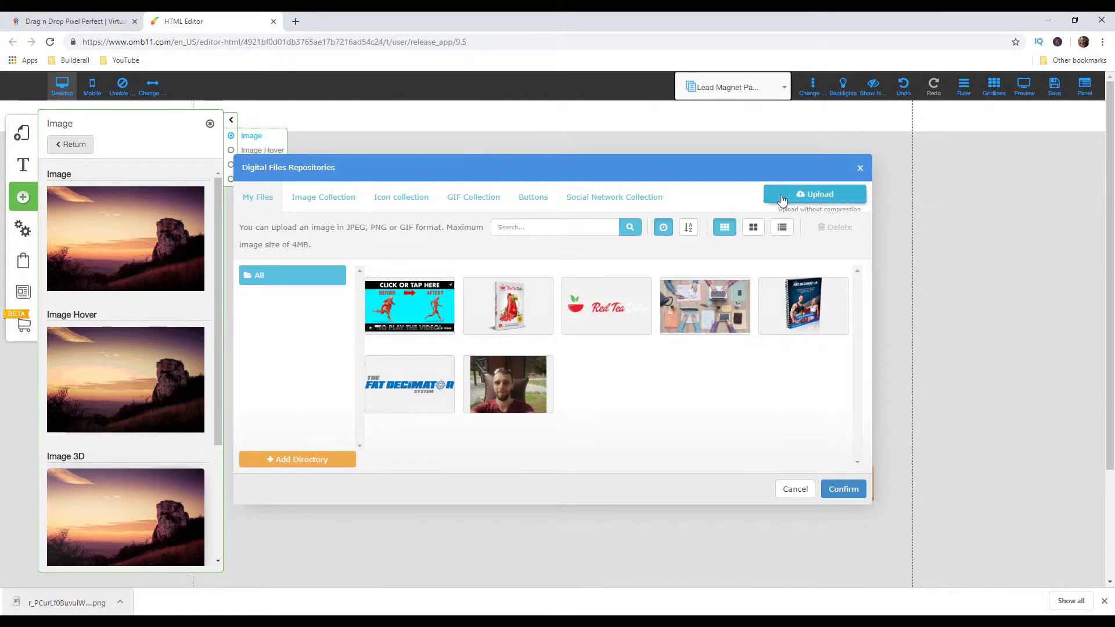
left_click(789, 194)
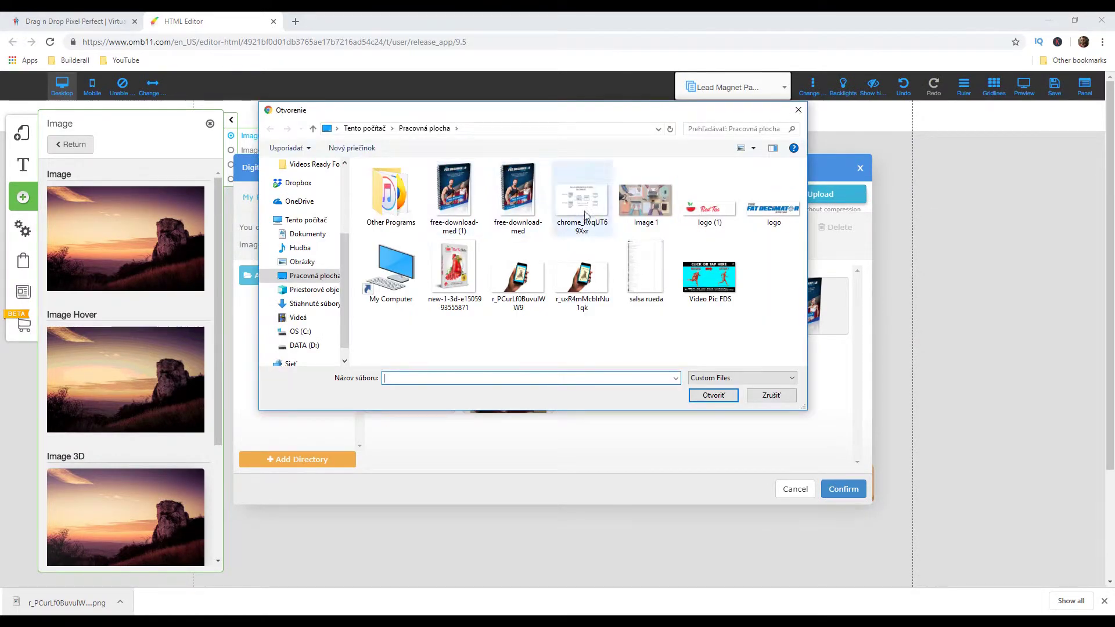
double_click(530, 286)
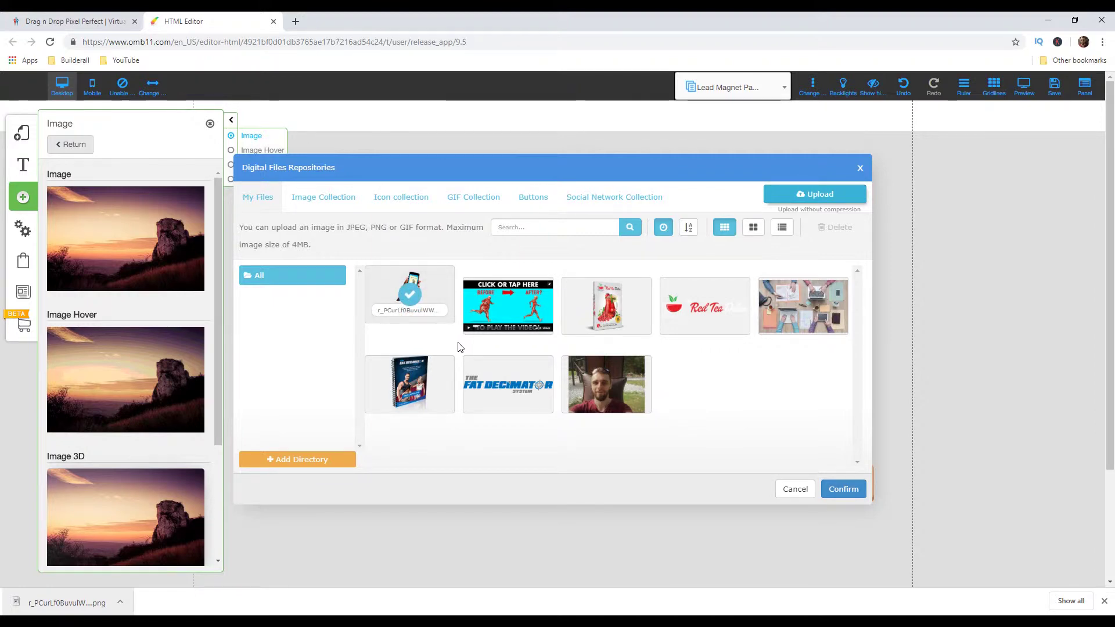
left_click(409, 302)
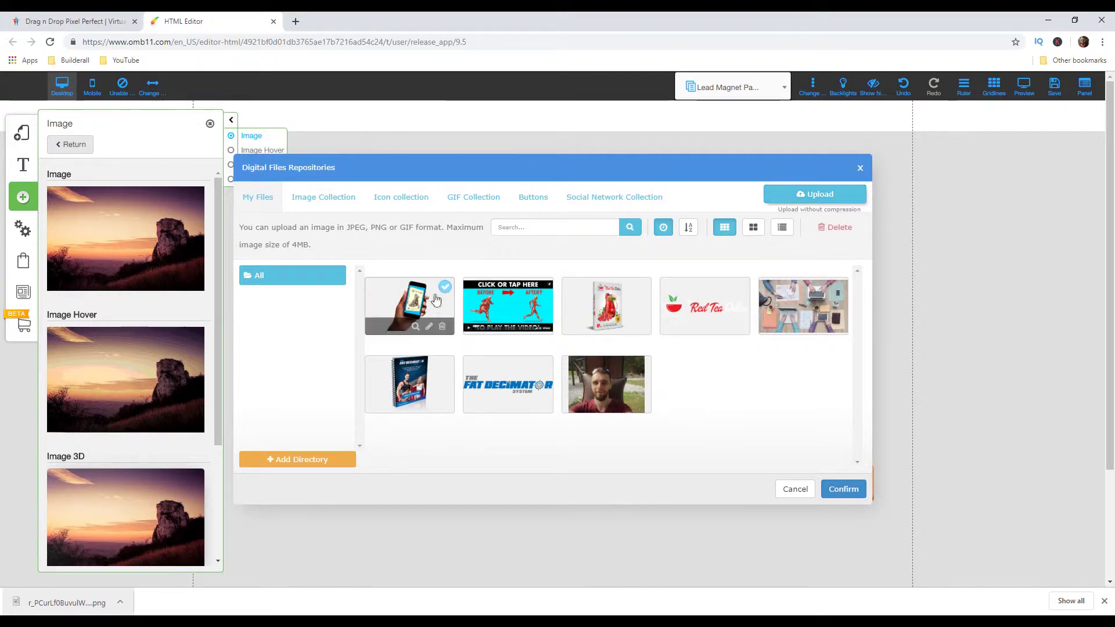
left_click(841, 485)
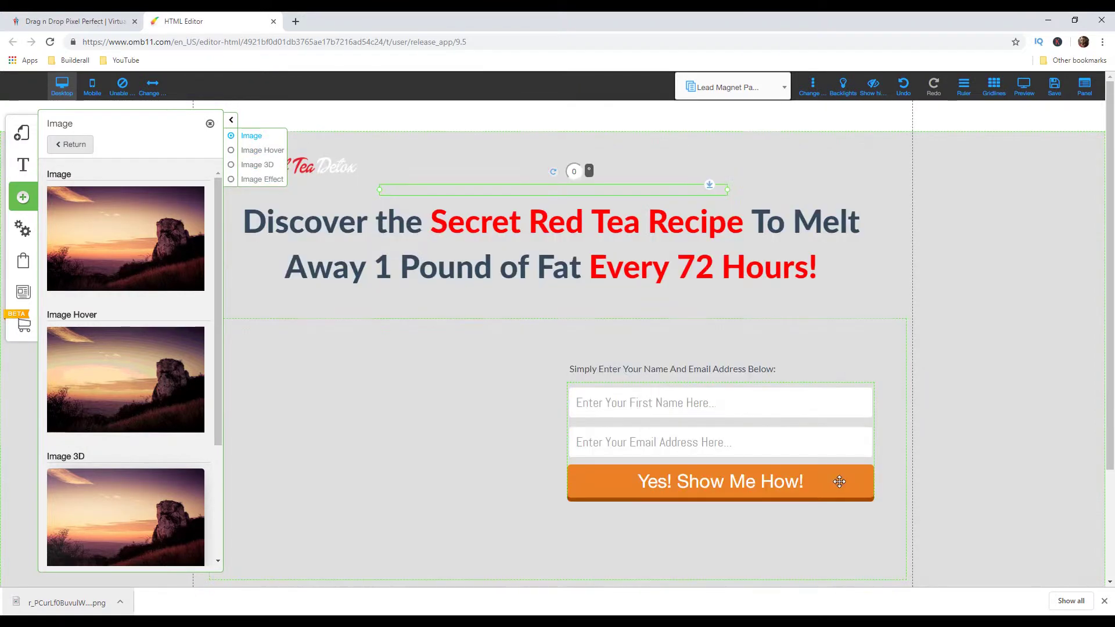
left_click(209, 125)
left_click_drag(488, 273, 411, 410)
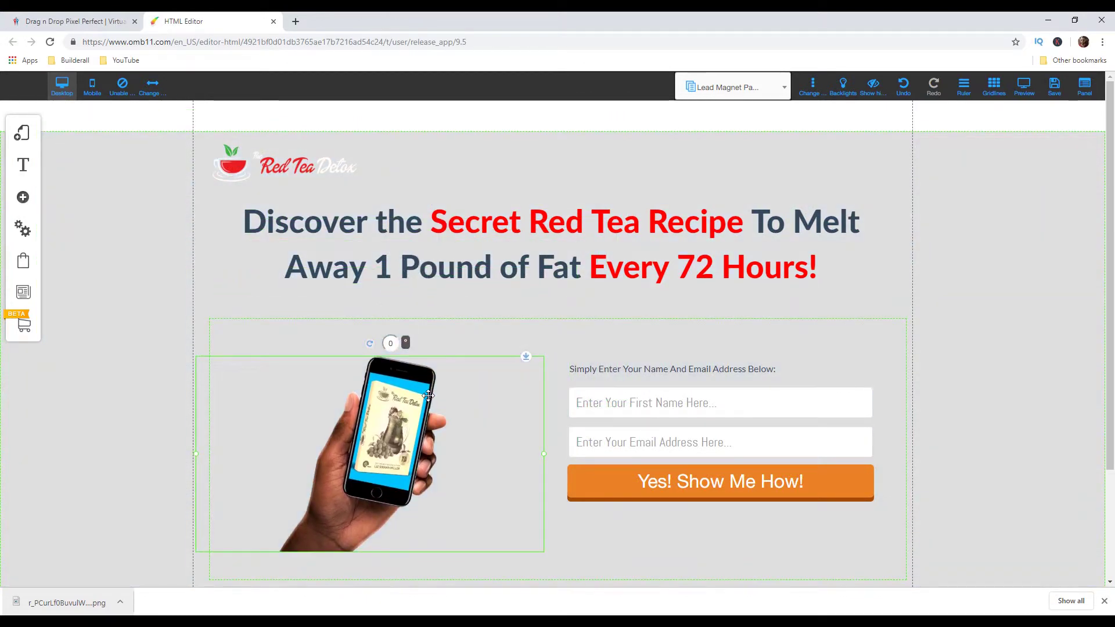